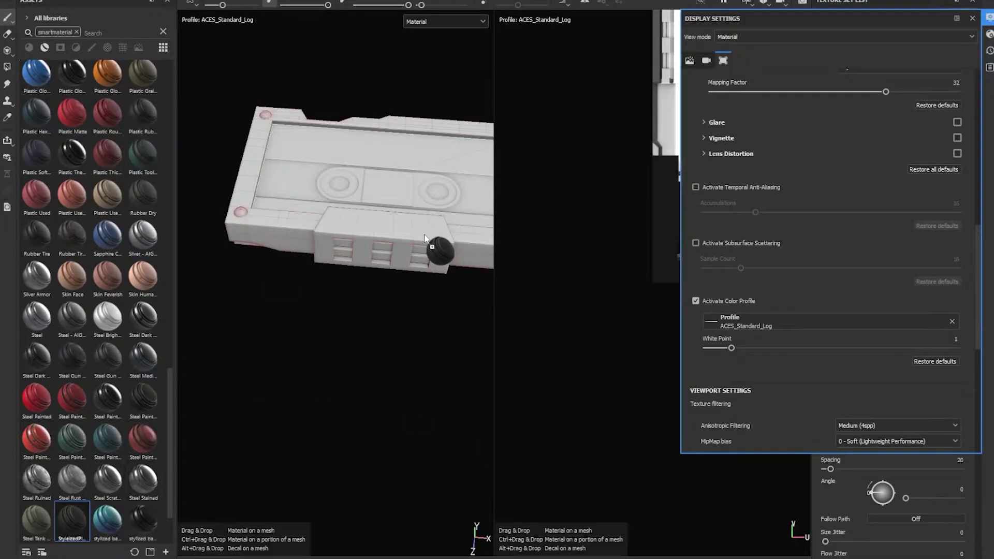
Apply the StylizedPlastic smart material to the cassette and give its layer a white mask.
scroll(331, 212, "down", 3)
left_click_drag(288, 198, 435, 235, "alt")
left_click(972, 19)
left_click(826, 79)
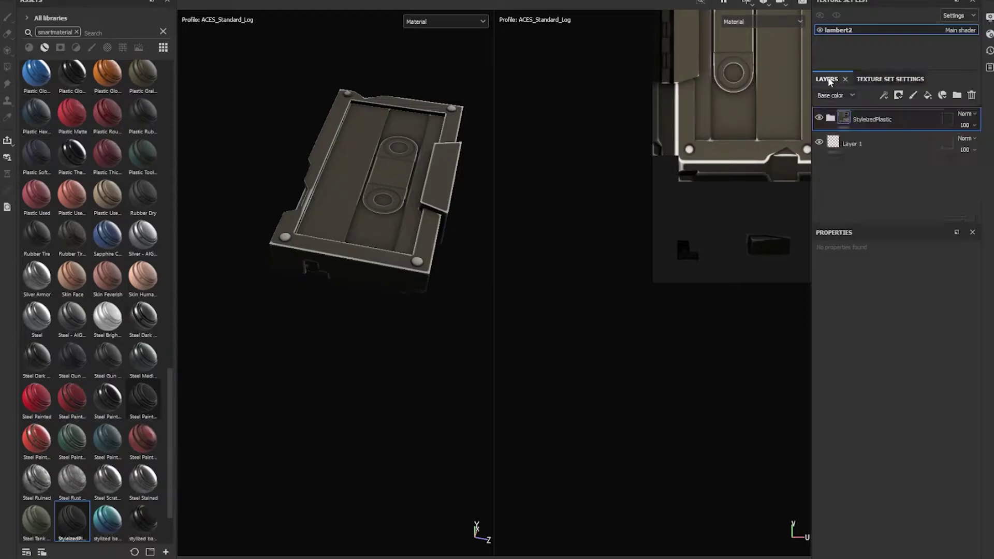
right_click(864, 119)
left_click(905, 124)
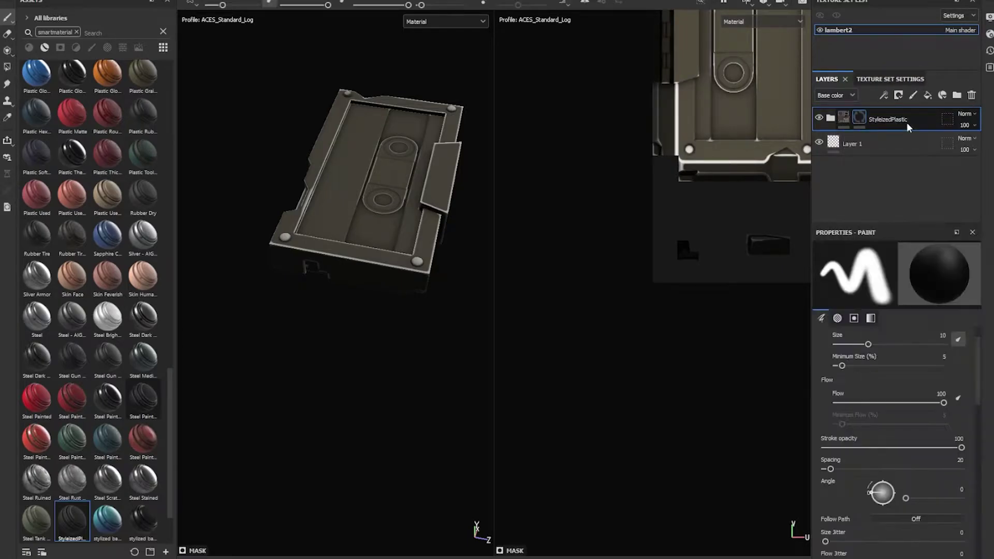
Take the Polygon Fill tool and switch it from UV-chunk to individual-polygon mode.
left_click(7, 67)
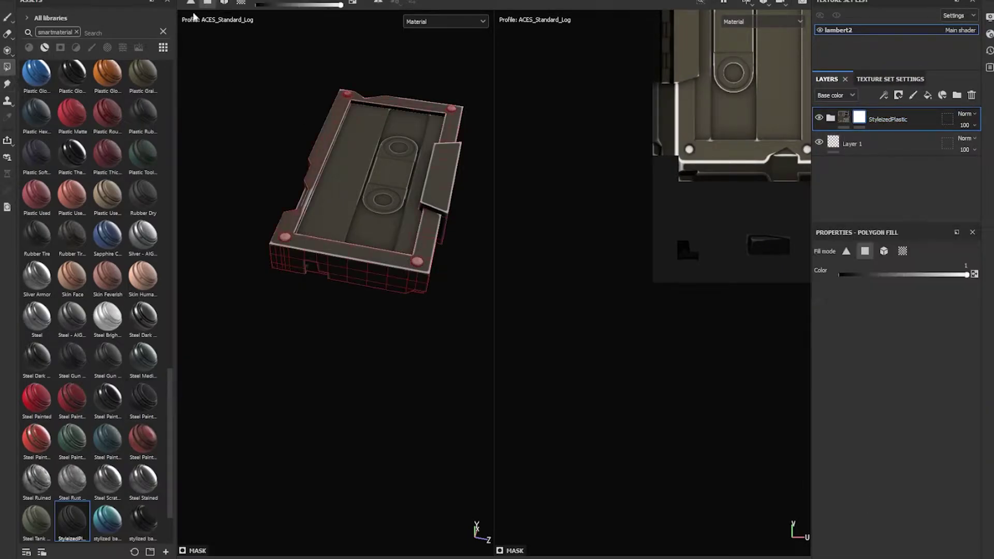
left_click_drag(381, 204, 426, 174, "alt")
scroll(325, 209, "up", 3)
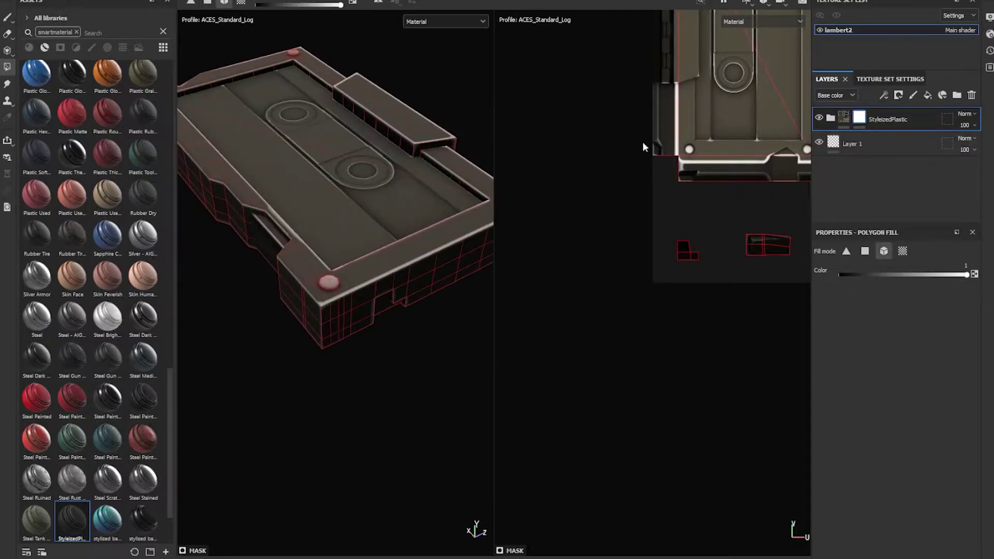
left_click_drag(533, 142, 440, 161, "alt")
left_click(241, 3)
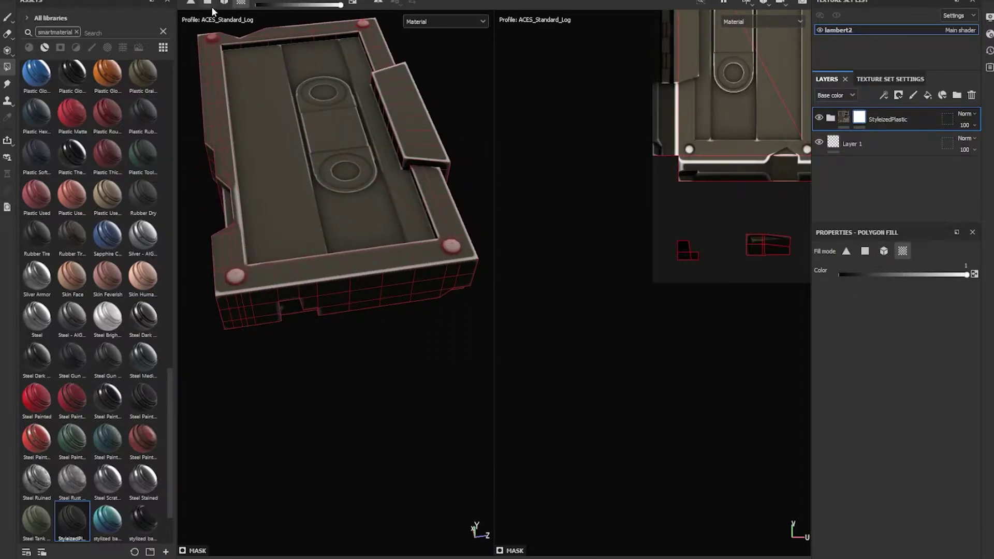
key("2")
Fill black in whole-mesh mode, then view the textured cassette in the Iray ray-traced render.
left_click_drag(311, 235, 260, 122, "alt")
key("x")
key("3")
left_click_drag(337, 149, 303, 151, "alt")
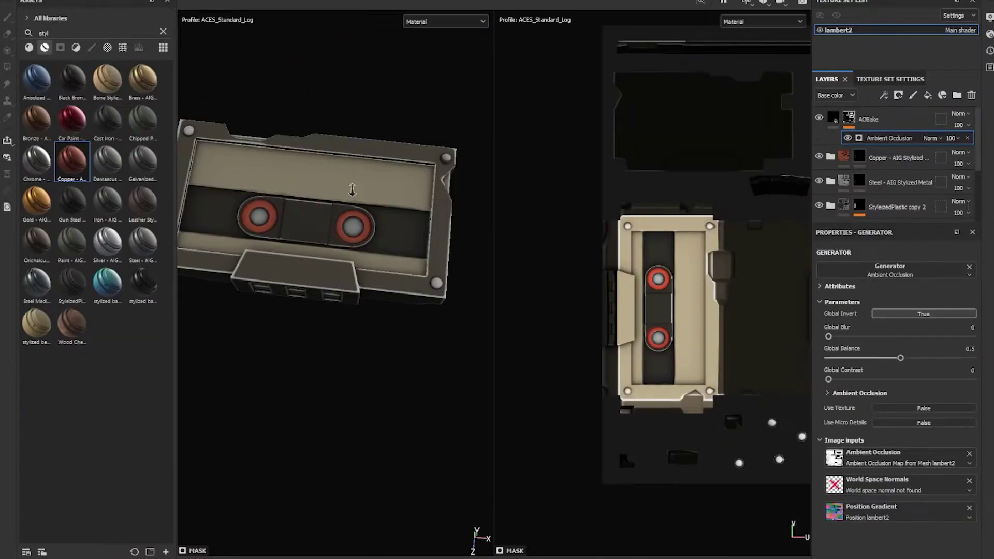
left_click_drag(310, 181, 329, 244, "alt")
right_click_drag(328, 244, 548, 377, "alt")
left_click_drag(279, 312, 243, 200, "alt")
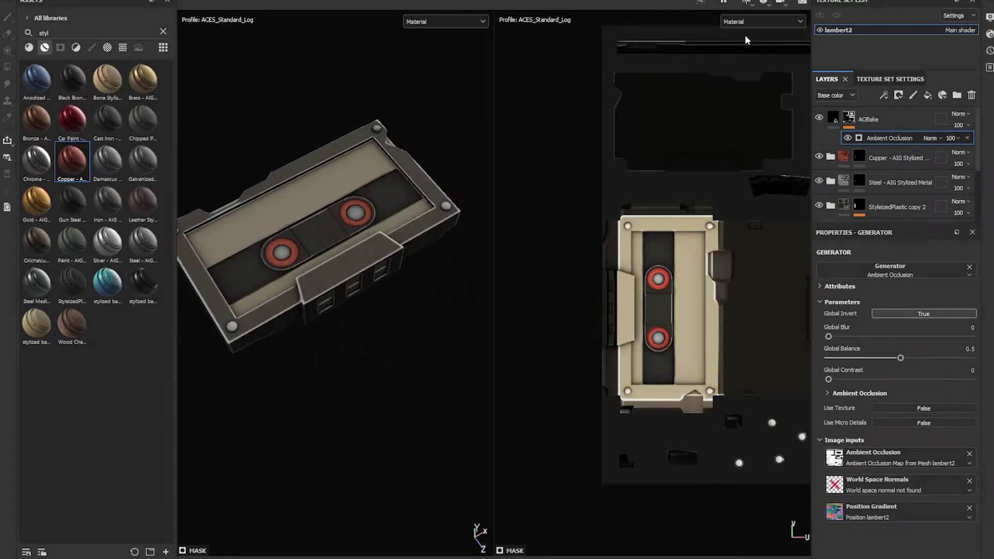
left_click(802, 2)
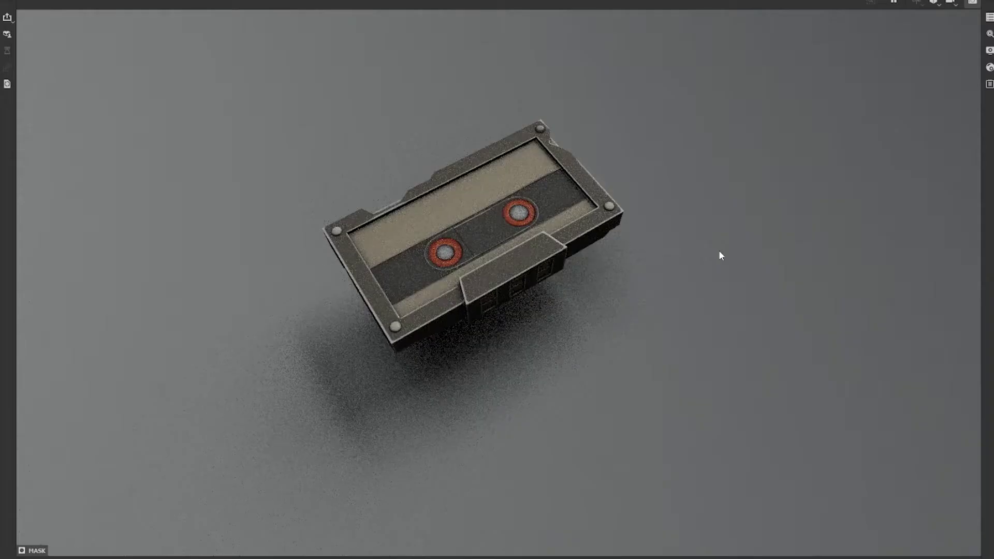
left_click_drag(721, 256, 487, 404, "alt")
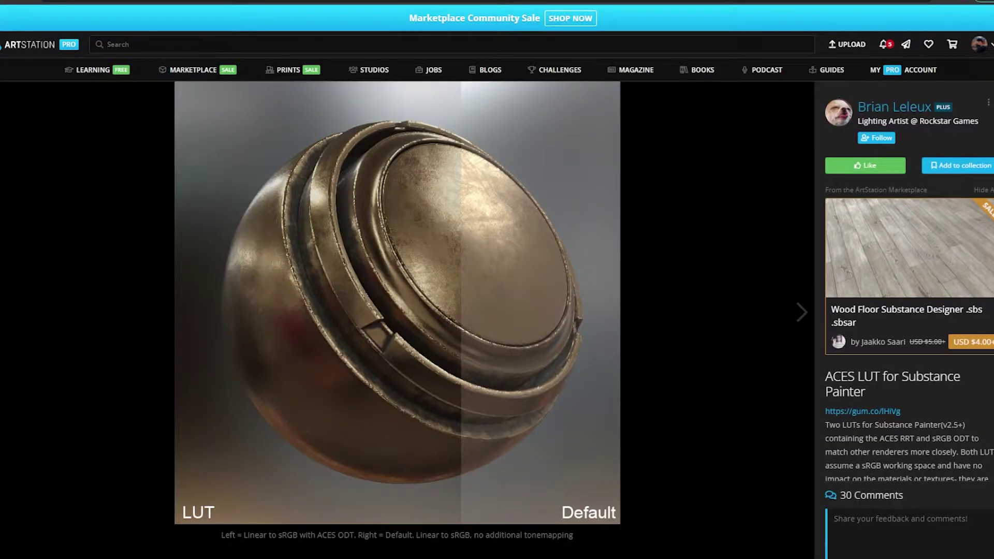
Scroll through the 'ACES LUT for Substance Painter' post and select the artist's name.
scroll(398, 319, "down", 7)
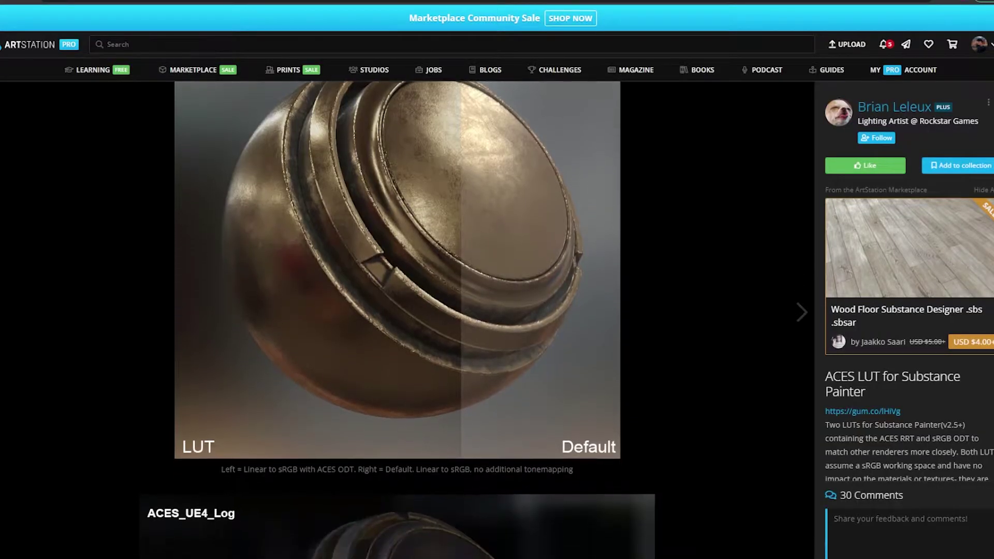
scroll(398, 319, "down", 10)
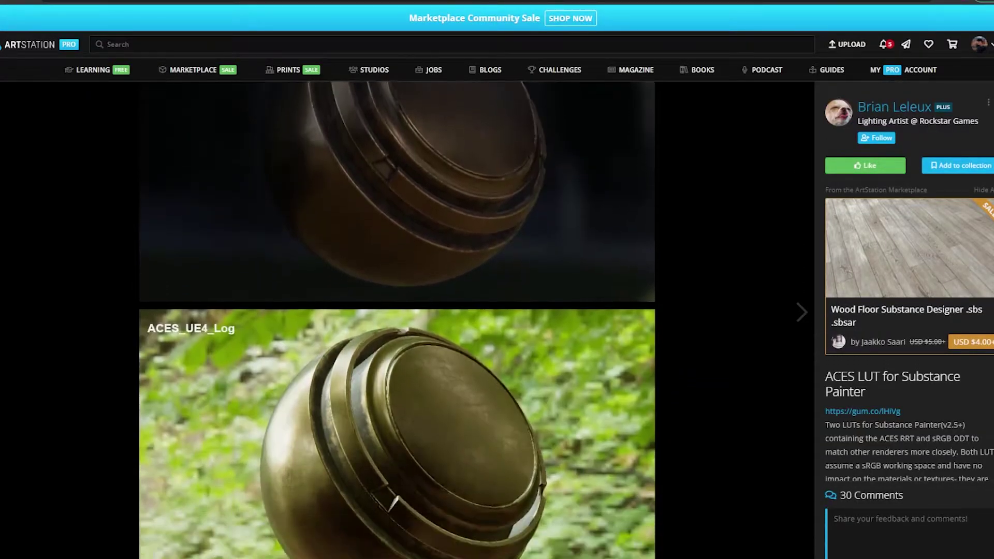
scroll(977, 440, "down", 7)
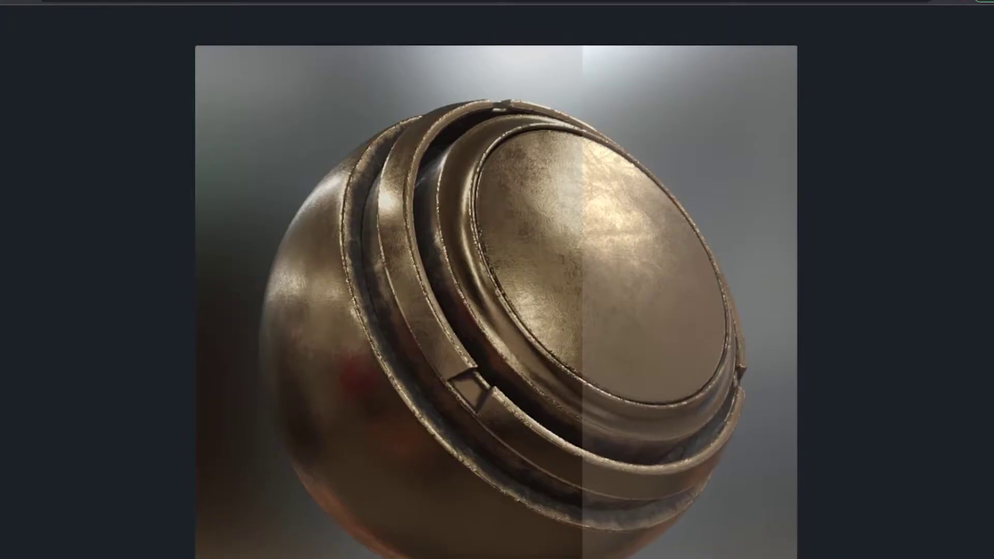
scroll(496, 280, "down", 5)
scroll(496, 279, "down", 4)
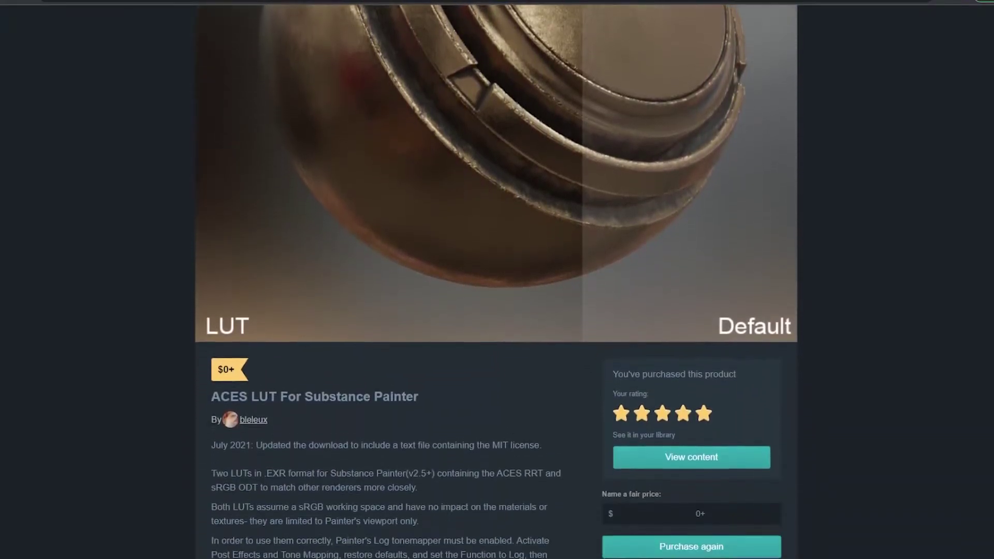
scroll(496, 280, "down", 2)
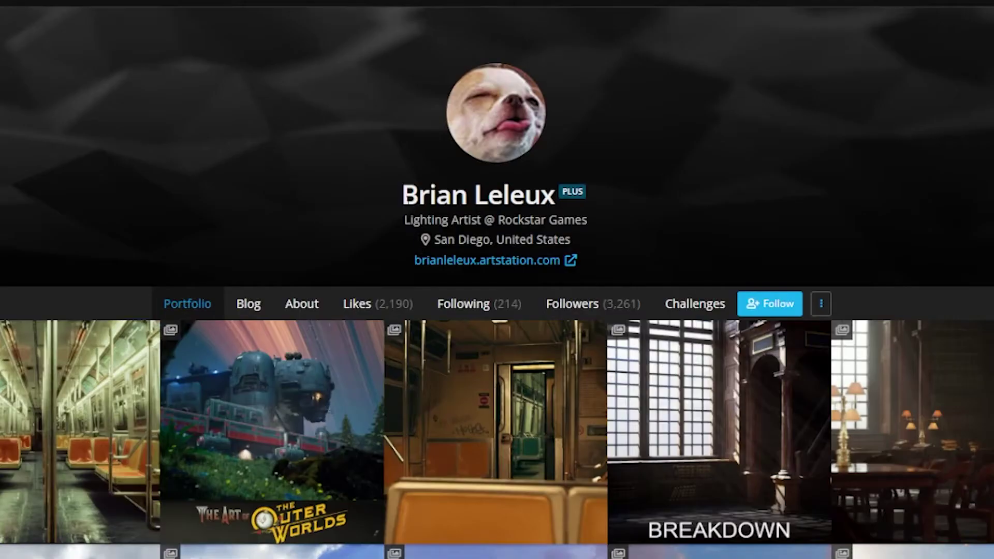
left_click_drag(402, 196, 553, 197)
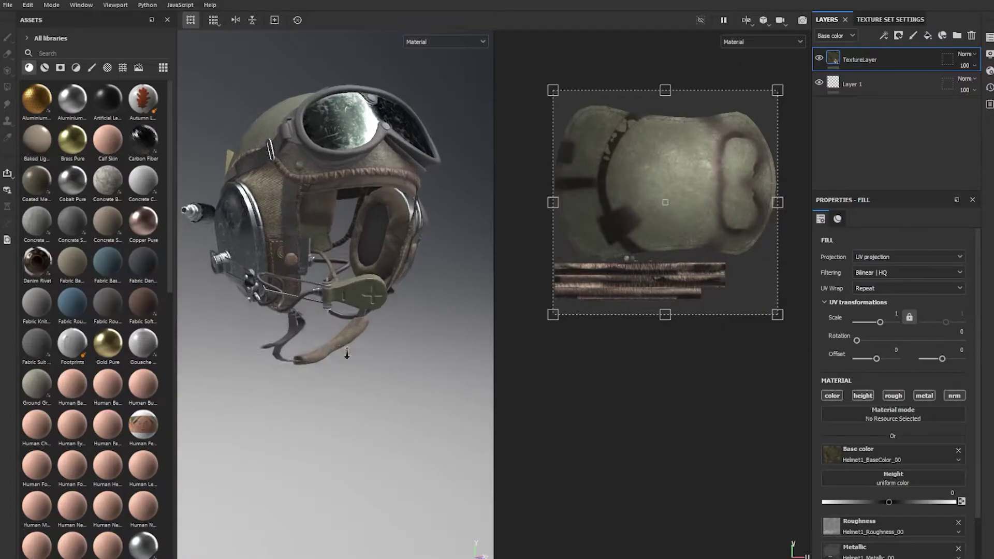
right_click_drag(347, 353, 376, 364, "alt")
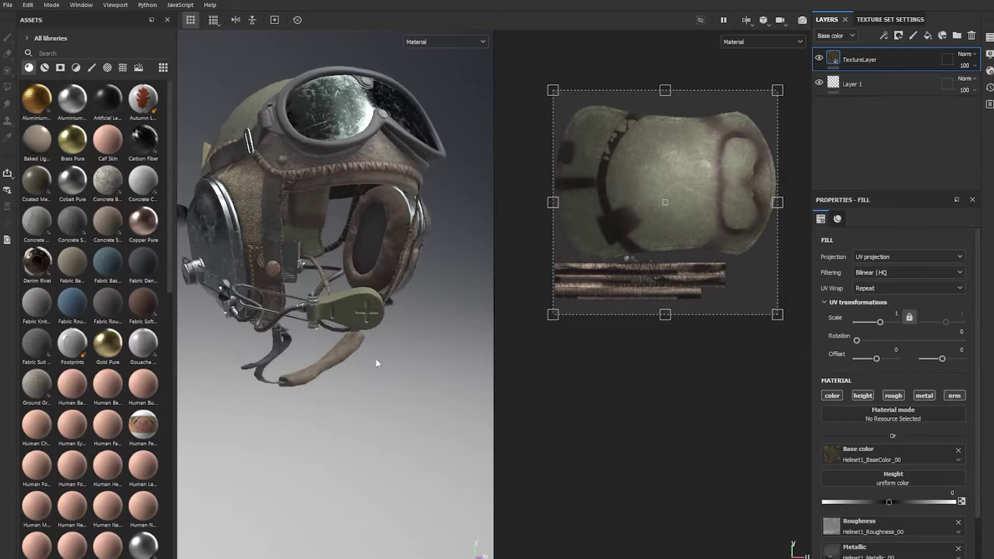
Show the helmet's display settings (Studio 05, exposure 1.08, blur 35), then the File menu.
left_click(989, 53)
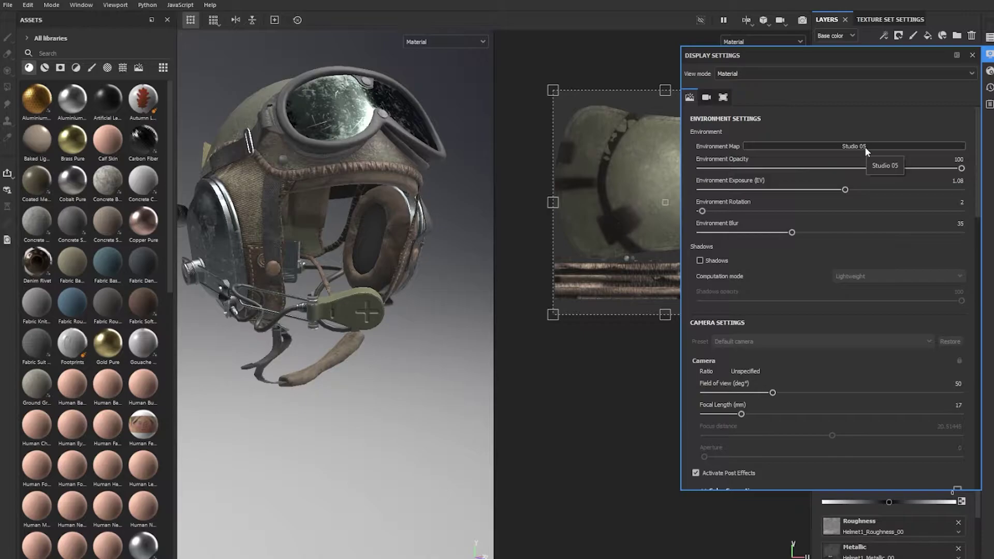
left_click(8, 5)
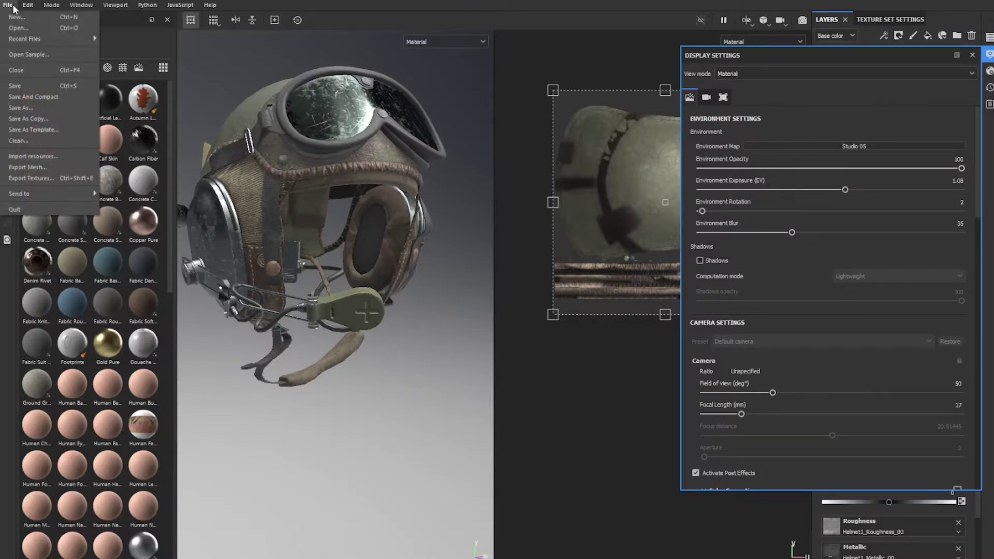
Add ACES_Standard_Log.exr and ACES_UE4_Log.exr to the Import resources list.
left_click(33, 156)
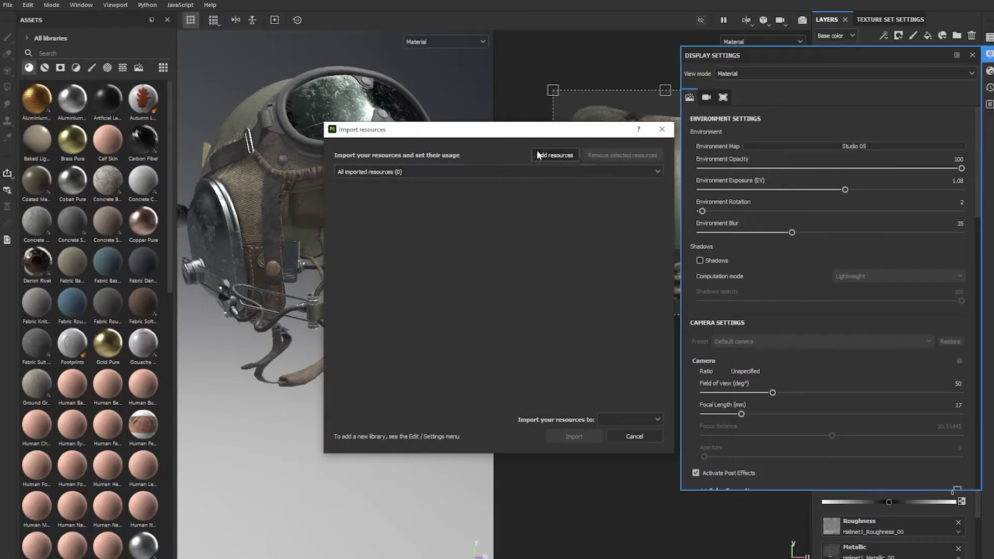
left_click(536, 151)
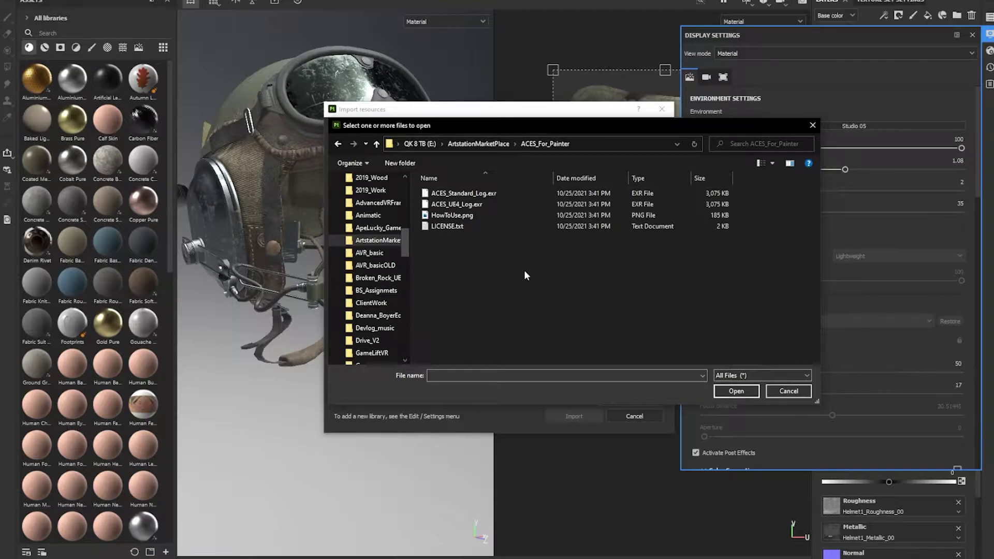
left_click(492, 193)
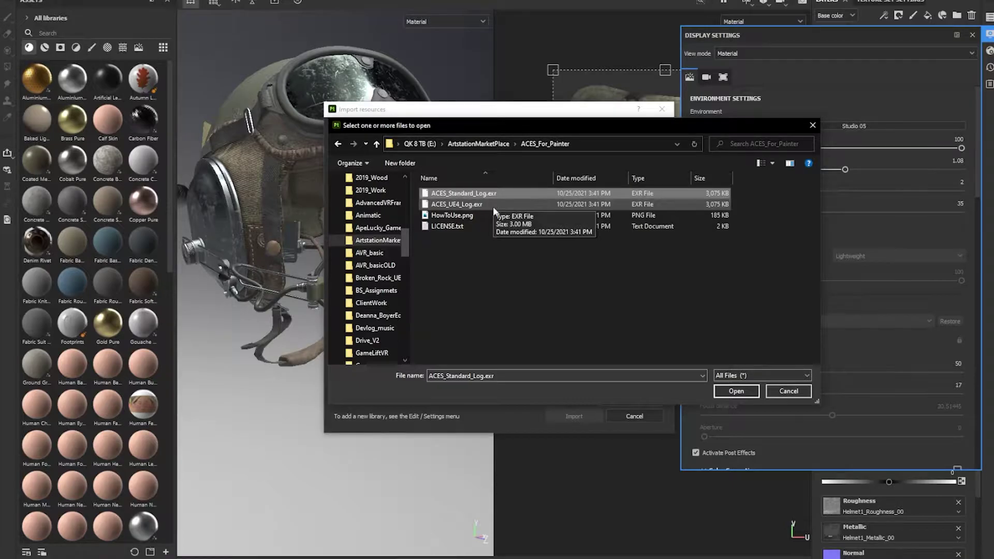
left_click(492, 205, "ctrl")
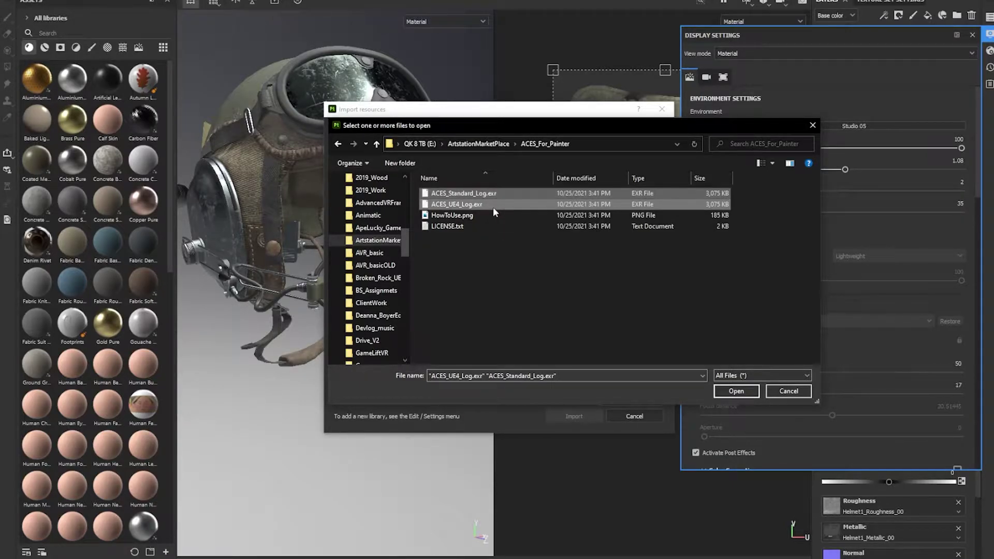
left_click(747, 389)
Set the usage of both ACES_Standard_Log.exr and ACES_UE4_Log.exr to colorlut.
left_click(645, 171)
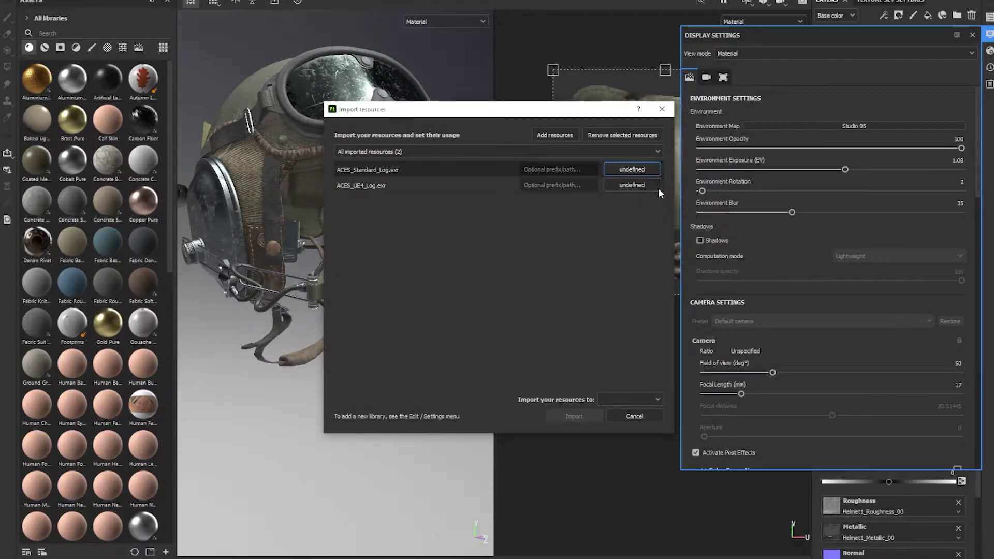
left_click(659, 188)
left_click(654, 187)
left_click(659, 205)
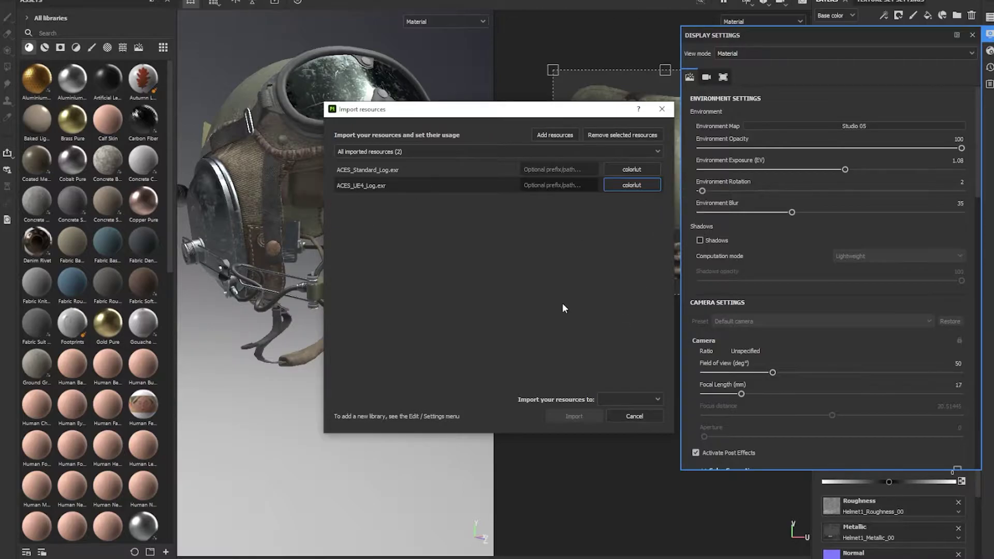
Check the Import to destinations, then cancel the import without importing.
left_click(621, 398)
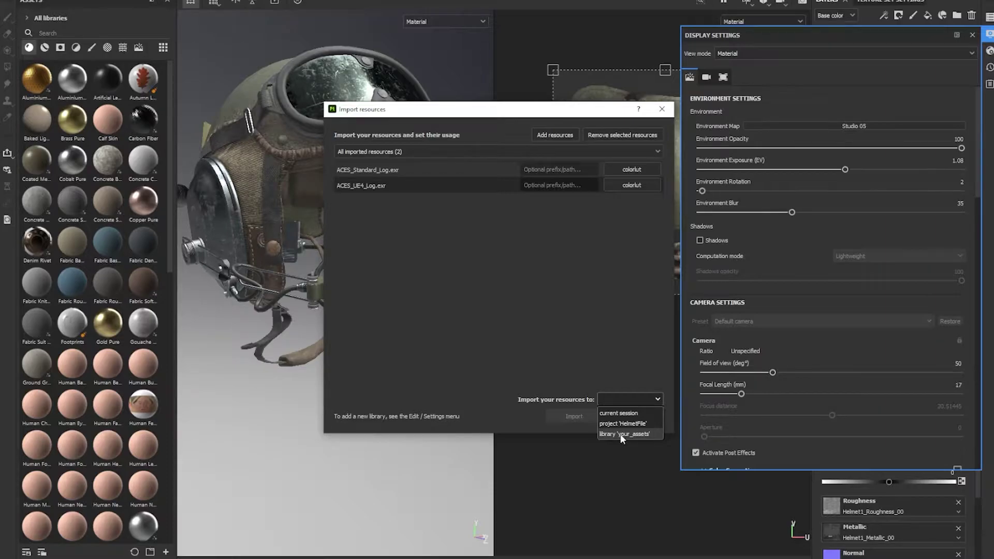
left_click(645, 300)
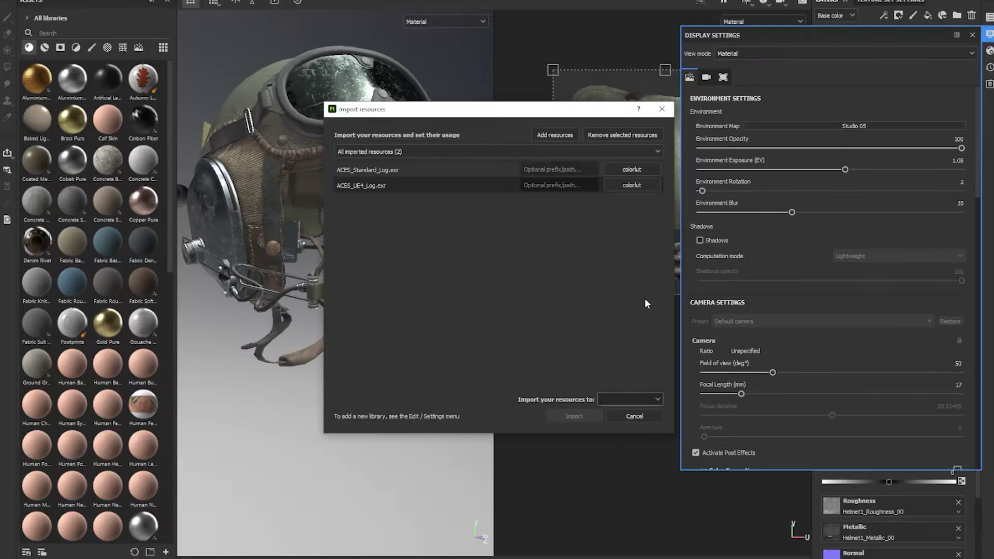
left_click(645, 299)
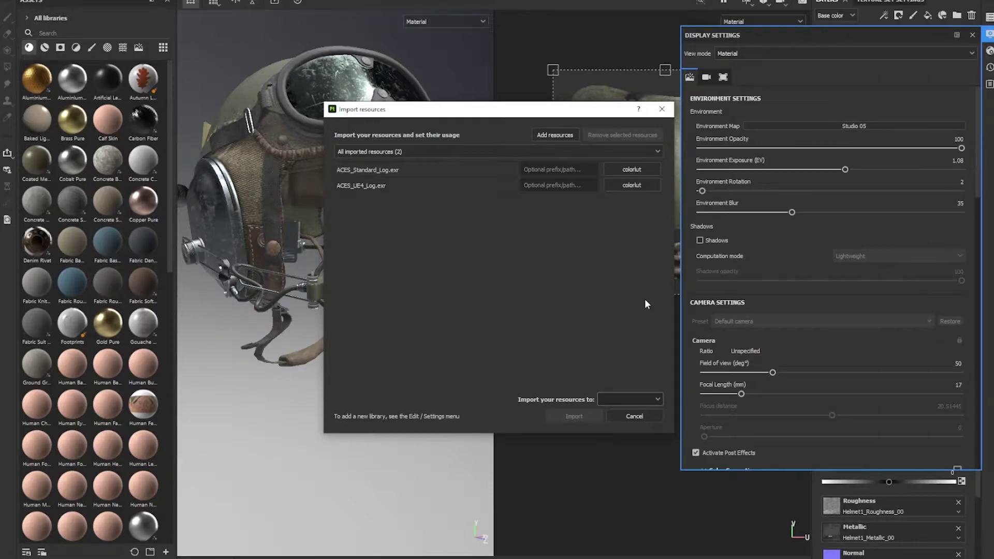
left_click(635, 416)
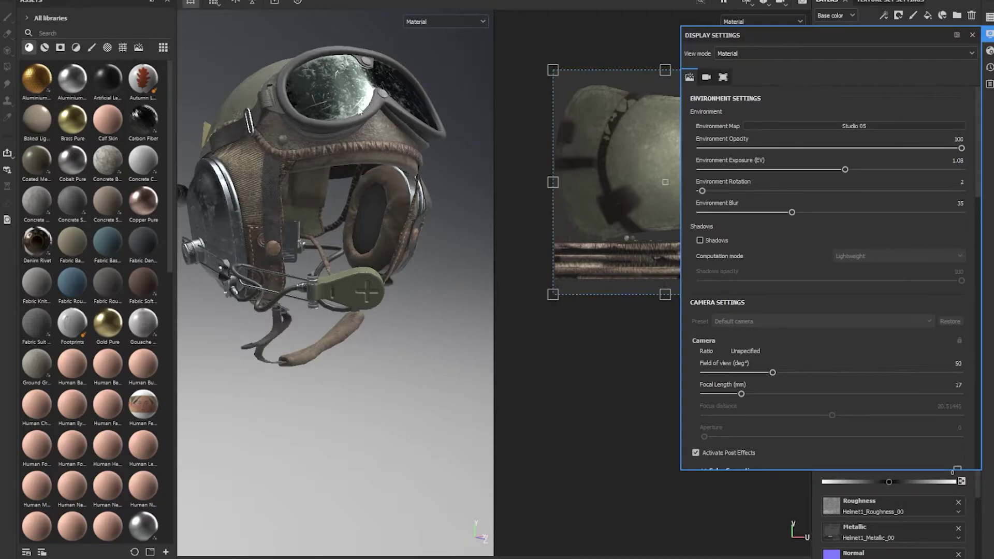
Orbit the helmet to a side view and set Environment Rotation from 2 to 346.
left_click_drag(322, 160, 414, 169, "alt")
mouse_move(434, 166)
right_mouse_down("shift")
mouse_move(496, 168)
mouse_move(412, 170)
mouse_move(434, 173)
right_mouse_up("shift")
left_click_drag(434, 172, 373, 178, "alt")
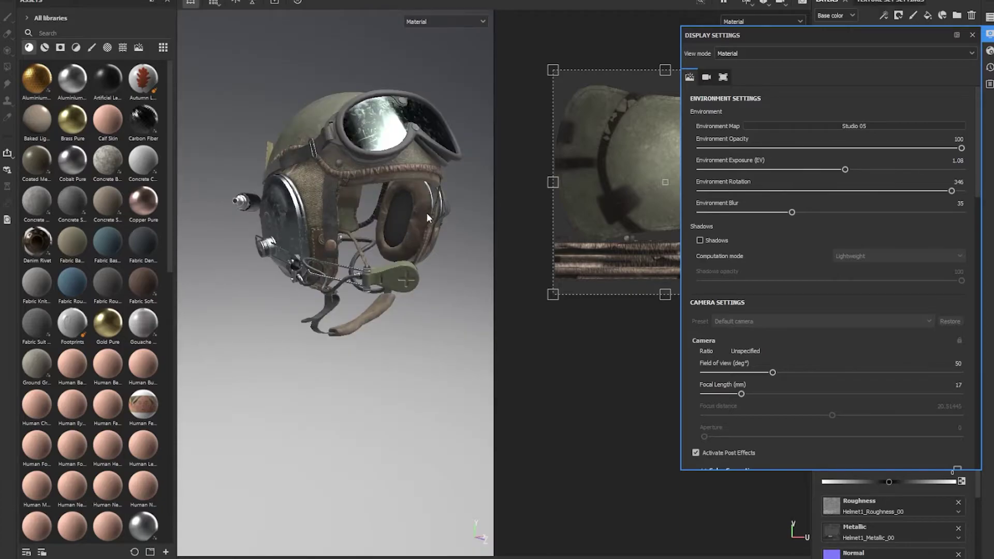
middle_click_drag(454, 110, 429, 111, "alt")
left_click_drag(429, 110, 437, 106, "alt")
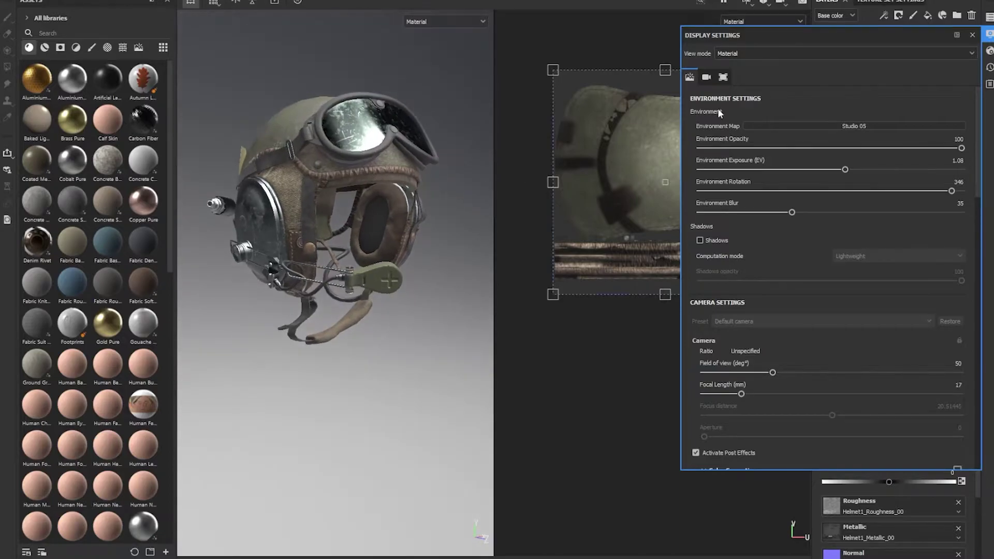
left_click(989, 35)
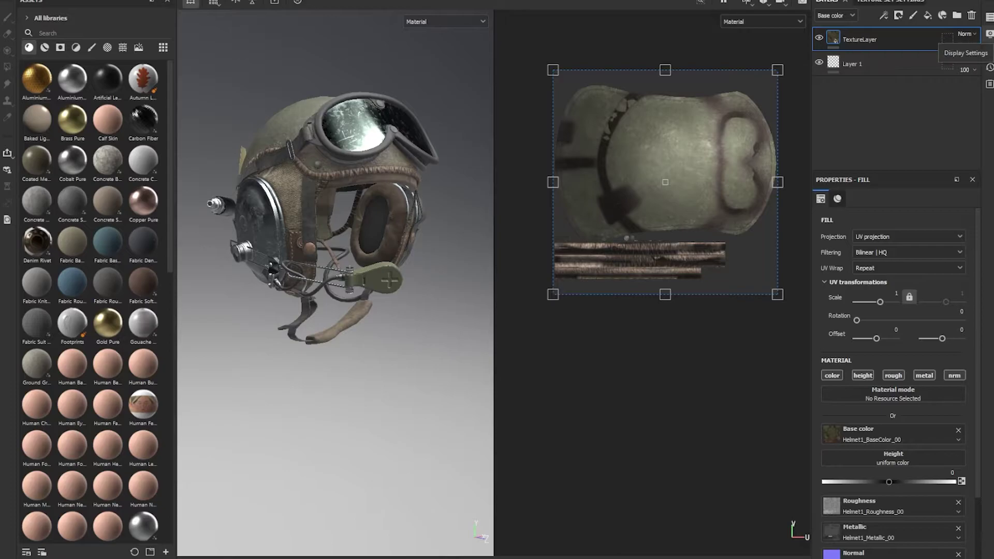
left_click(989, 34)
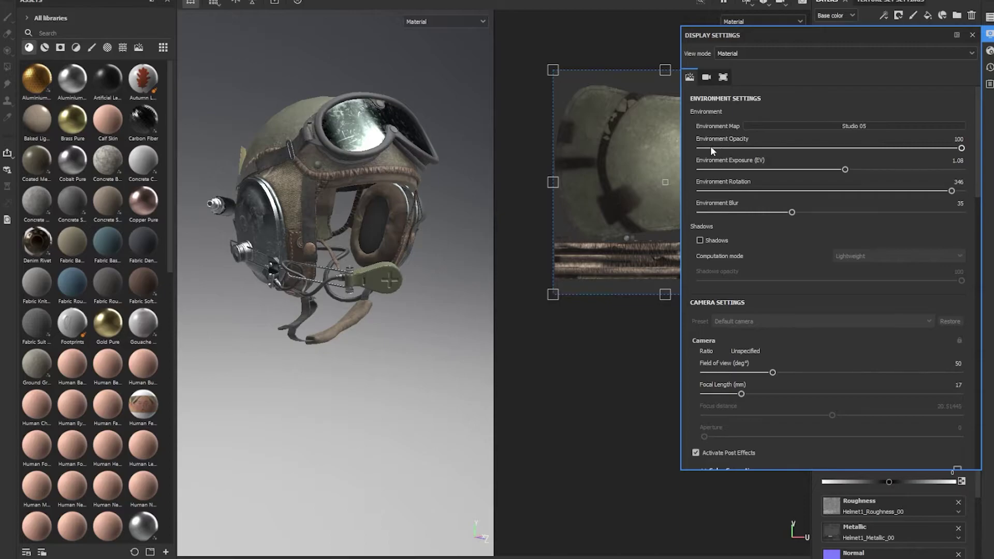
right_click_drag(364, 210, 556, 217, "alt")
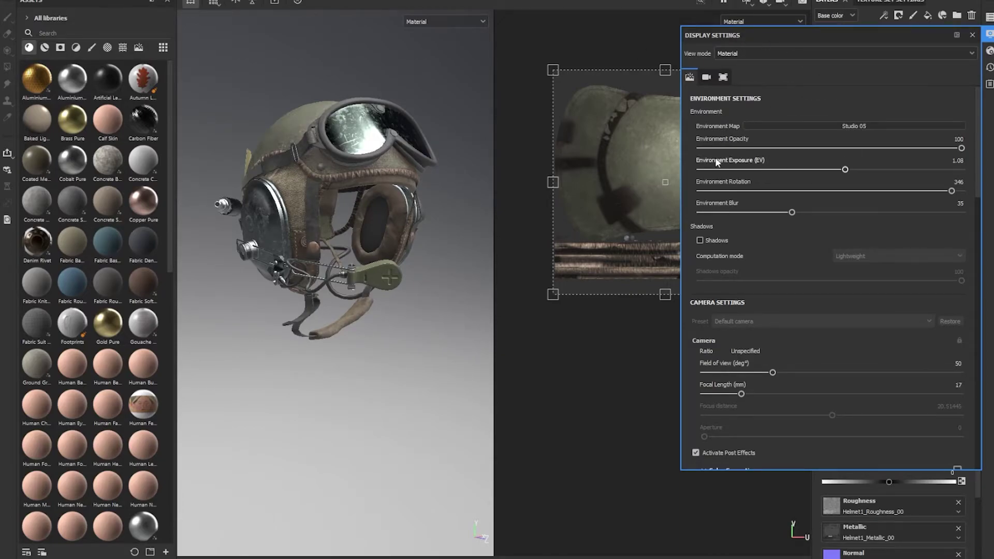
Collapse Color Correction and enable Tone Mapping with the Log function at mapping factor 32.
left_click(723, 78)
scroll(797, 213, "up", 6)
scroll(750, 181, "up", 3)
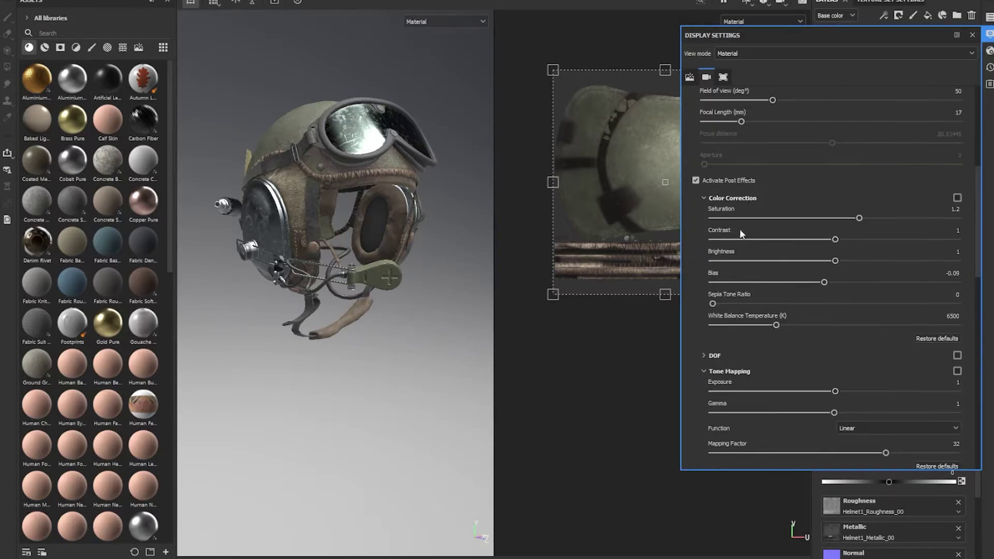
left_click(704, 370)
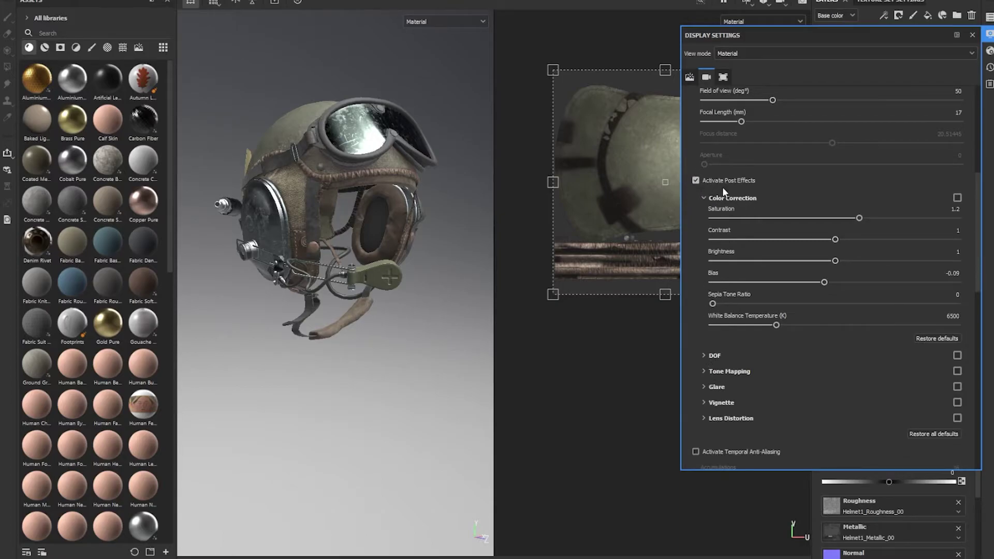
left_click(707, 370)
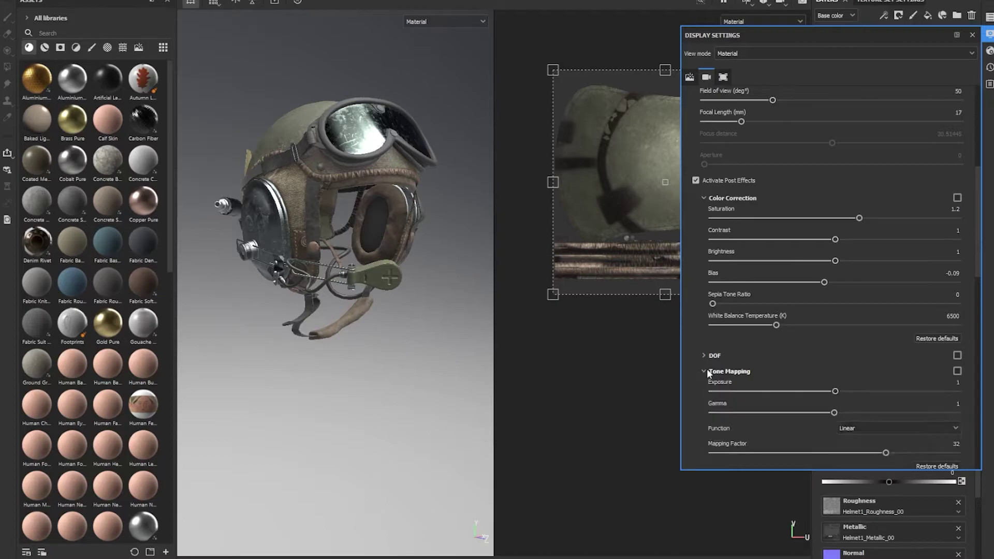
scroll(722, 324, "down", 2)
left_click(706, 102)
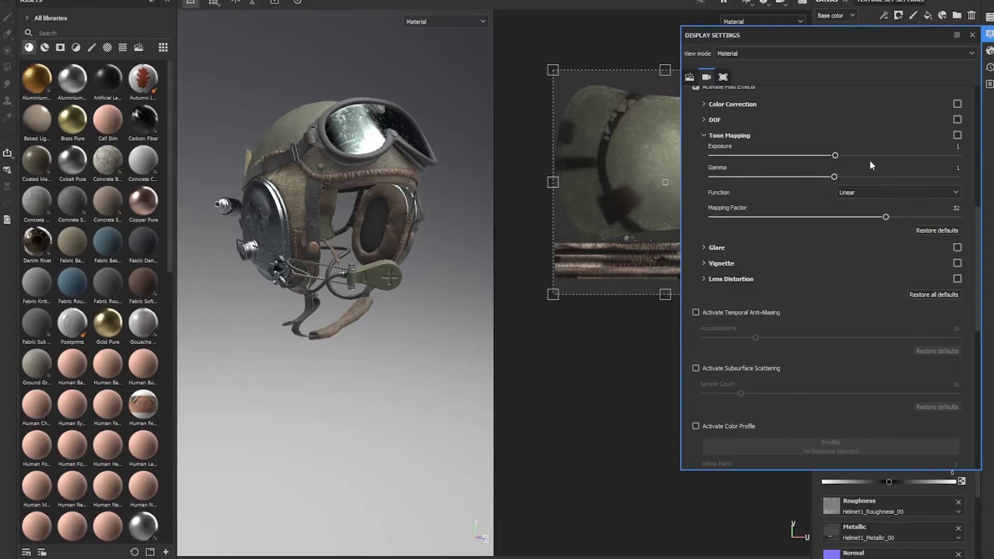
left_click(958, 135)
left_click(847, 191)
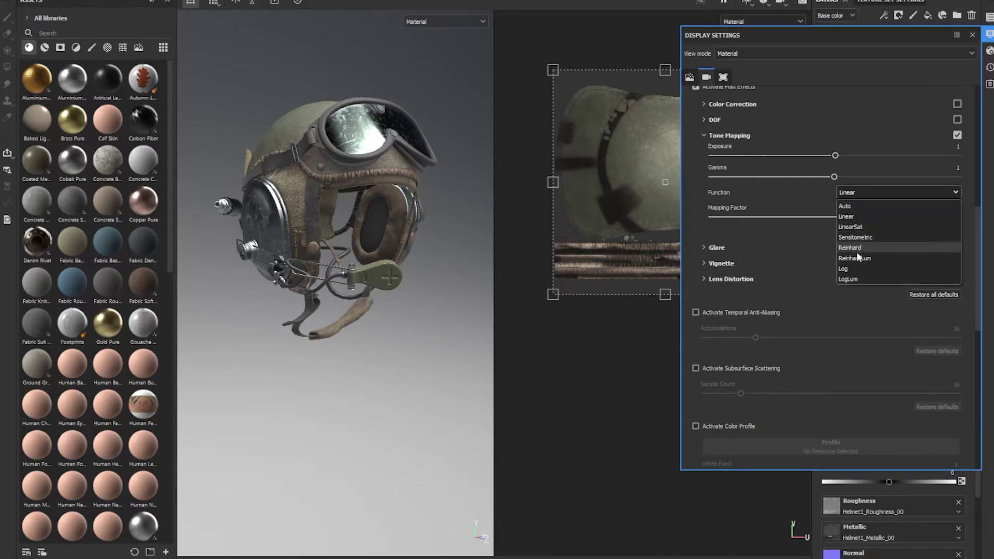
left_click(855, 269)
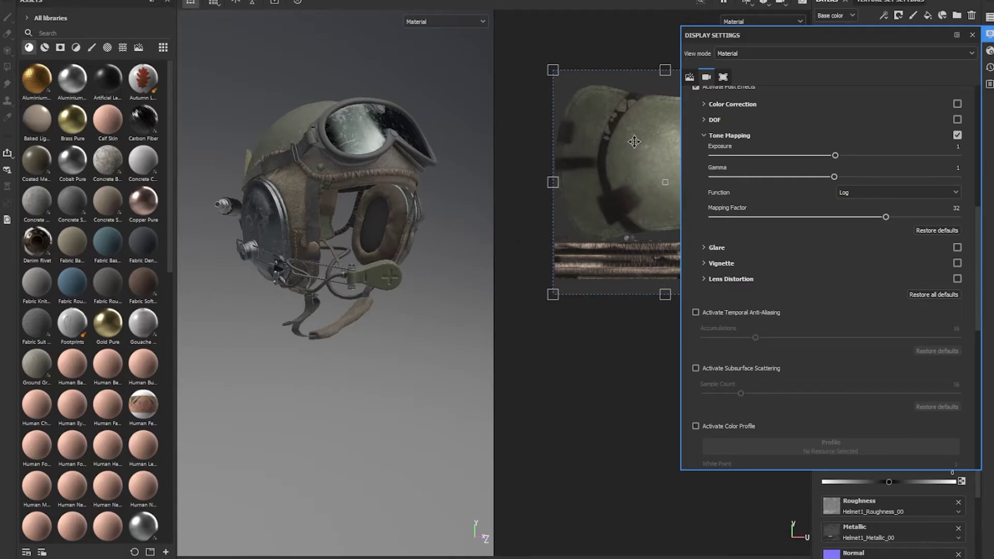
scroll(807, 230, "down", 3)
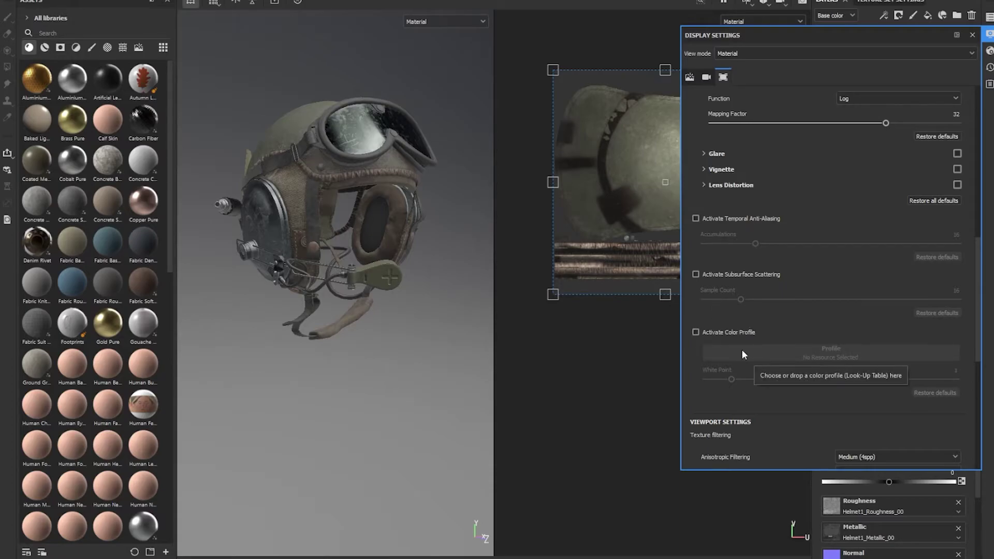
Activate the colour profile with ACES_UE4_Log and close Display Settings.
left_click(713, 332)
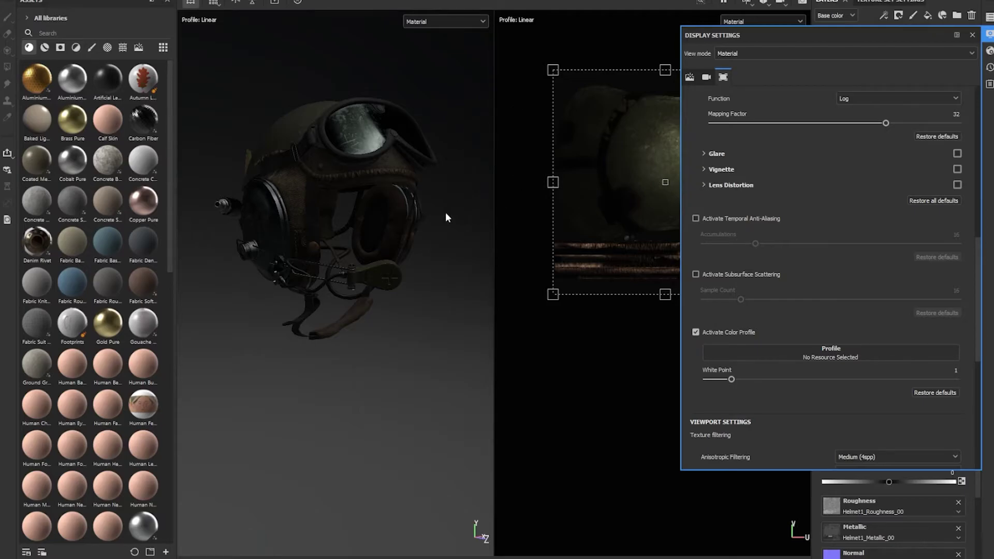
left_click(834, 347)
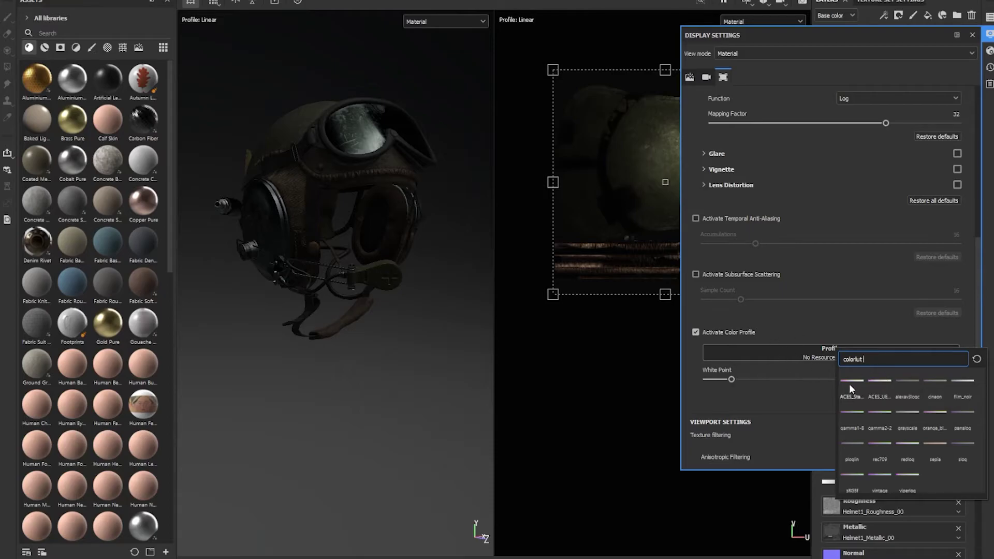
left_click(881, 383)
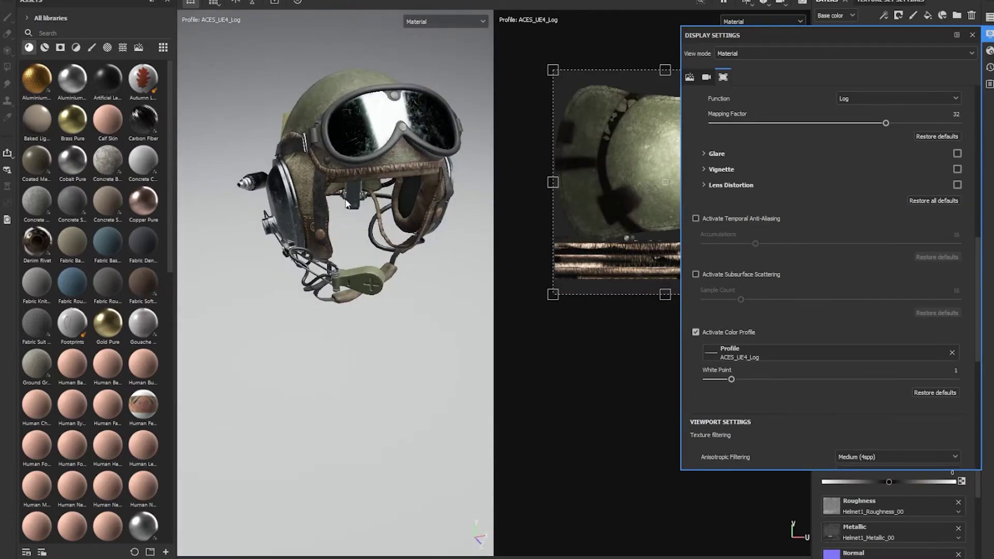
left_click(973, 35)
mouse_move(158, 201)
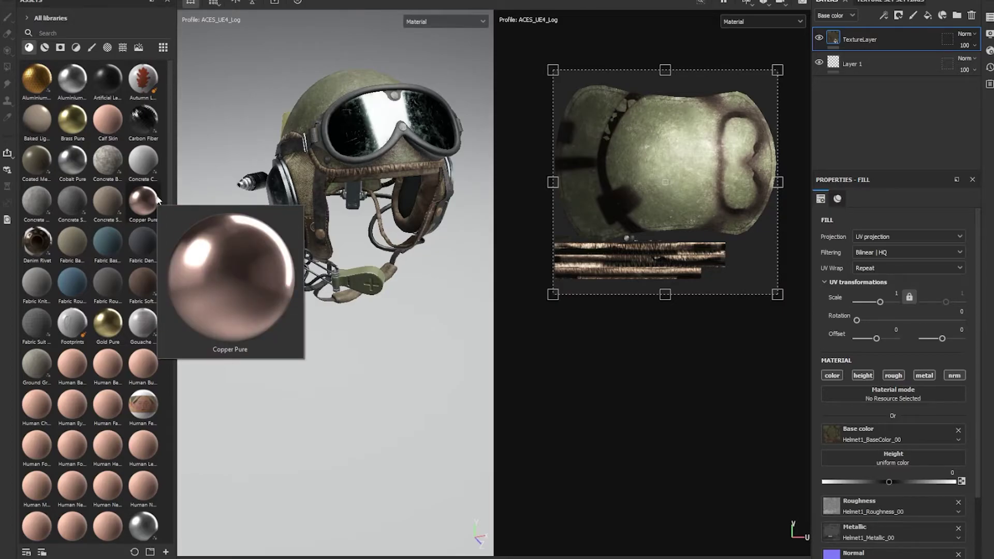
Orbit and zoom around the ACES-graded helmet and rotate the environment lighting.
mouse_move(405, 307)
left_mouse_down("alt")
mouse_move(439, 240)
mouse_move(413, 266)
mouse_move(299, 297)
mouse_move(228, 305)
mouse_move(193, 296)
mouse_move(342, 278)
left_mouse_up("alt")
right_click_drag(341, 279, 408, 246, "alt")
middle_click_drag(405, 242, 390, 254, "alt")
mouse_move(416, 256)
left_mouse_down("alt")
mouse_move(285, 257)
mouse_move(422, 267)
mouse_move(399, 259)
left_mouse_up("alt")
right_click_drag(399, 259, 342, 248, "alt")
left_click_drag(342, 248, 383, 259, "alt")
right_click_drag(417, 253, 422, 251, "shift")
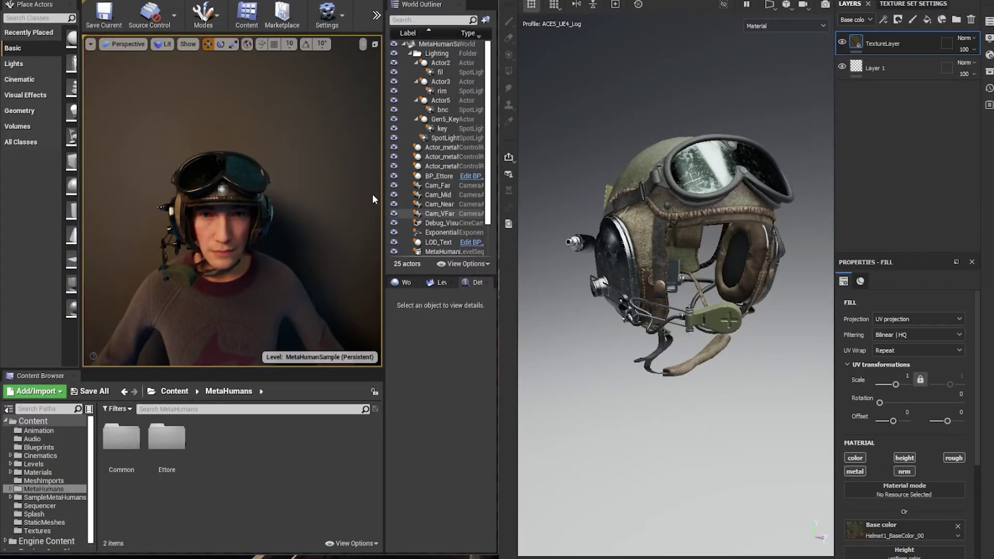
Select and frame the MetaHuman character, then orbit to a close three-quarter view of its helmet.
left_click_drag(302, 194, 331, 193, "alt")
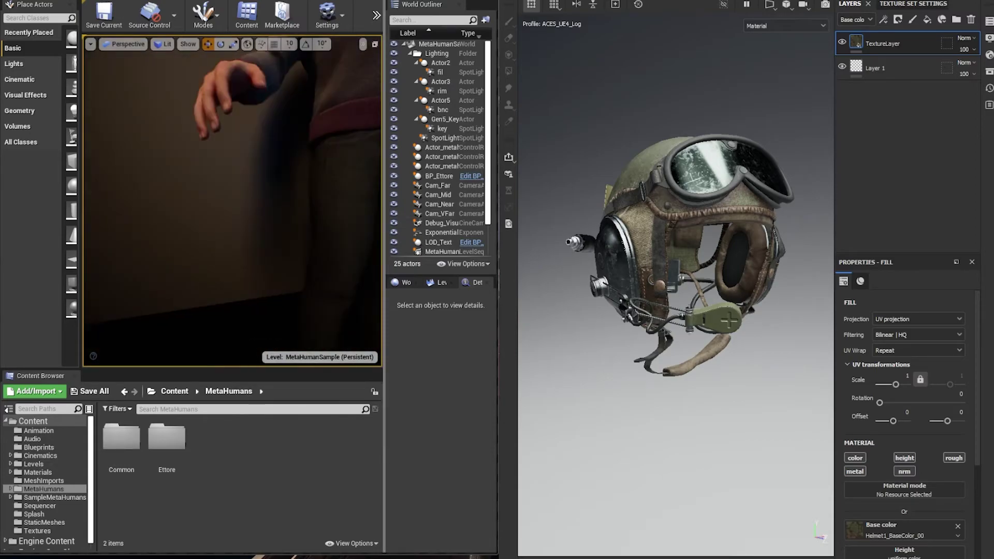
left_click(288, 104)
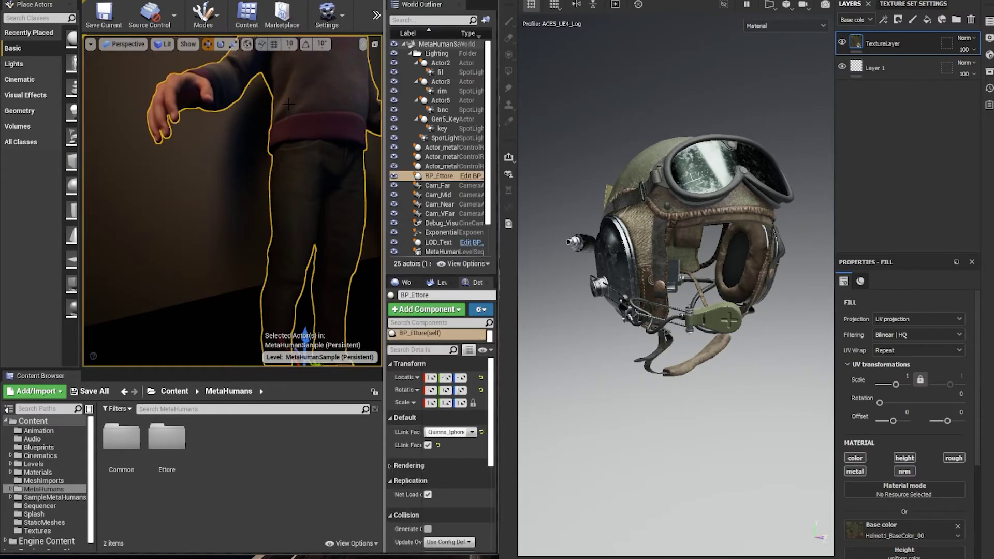
key("f")
left_click_drag(201, 103, 254, 104, "alt")
right_click_drag(200, 99, 221, 128)
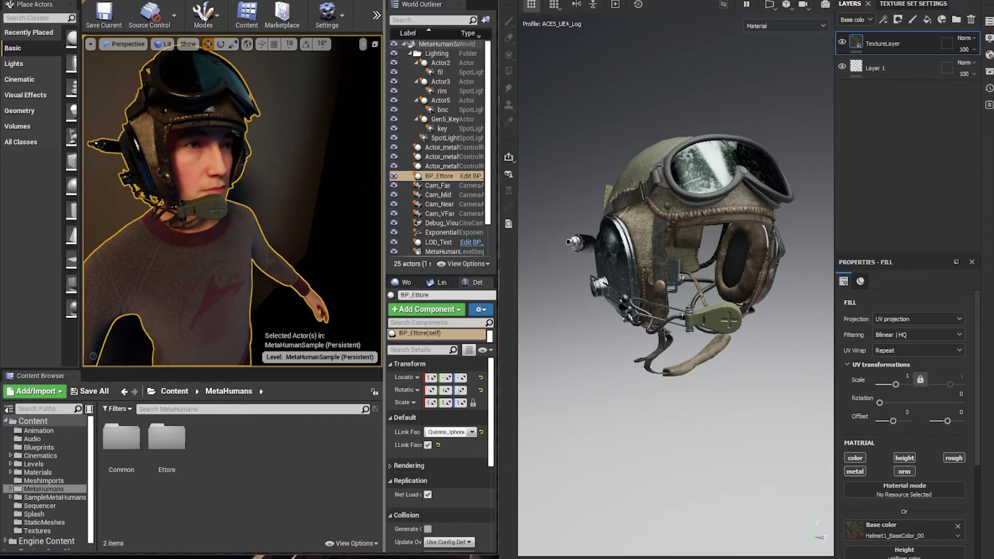
right_click_drag(246, 136, 259, 131)
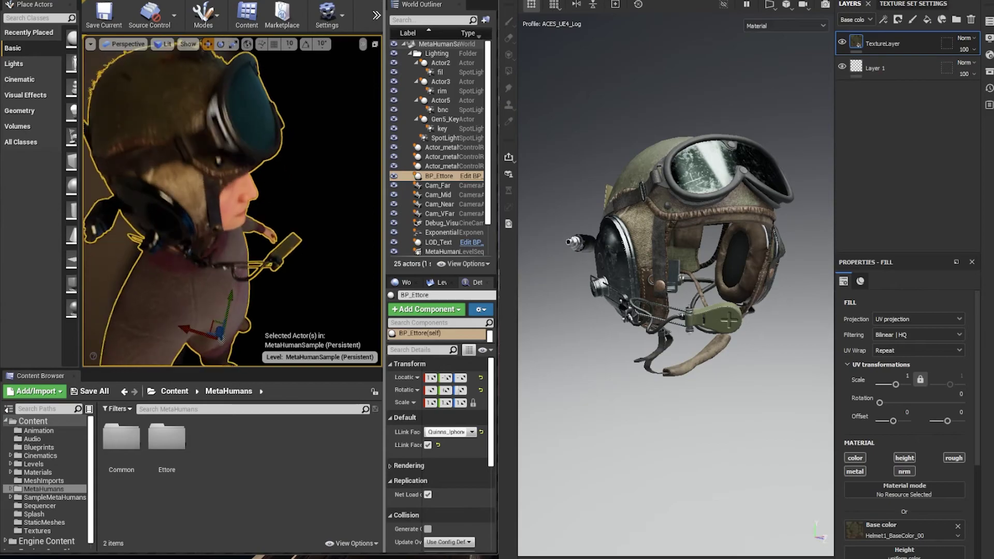
right_click_drag(258, 171, 238, 189)
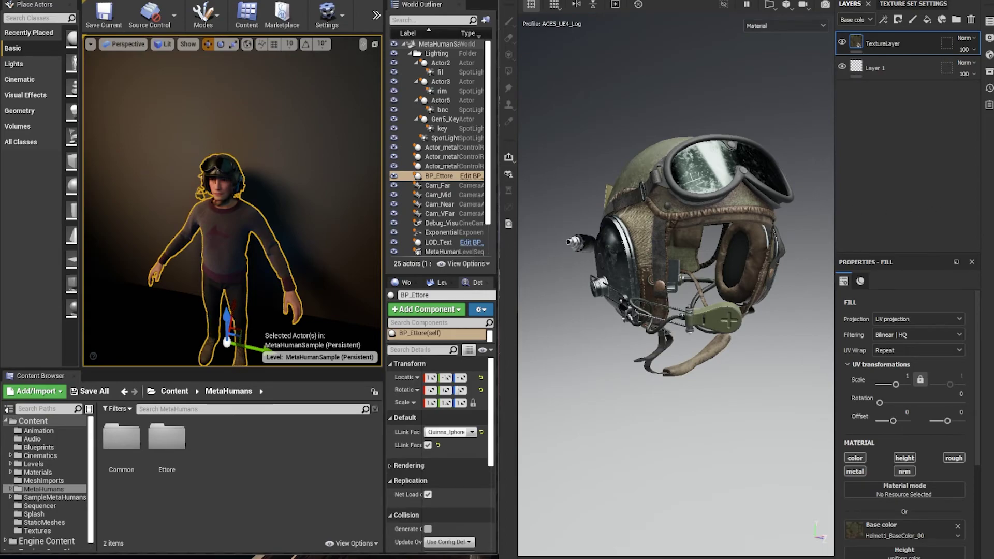
left_click_drag(210, 234, 310, 226, "alt")
right_click_drag(211, 234, 211, 233)
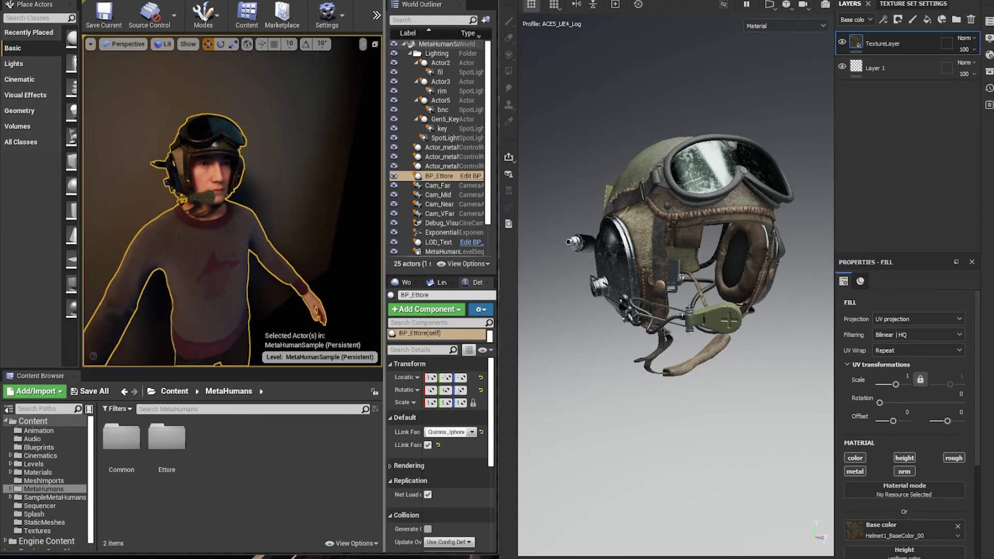